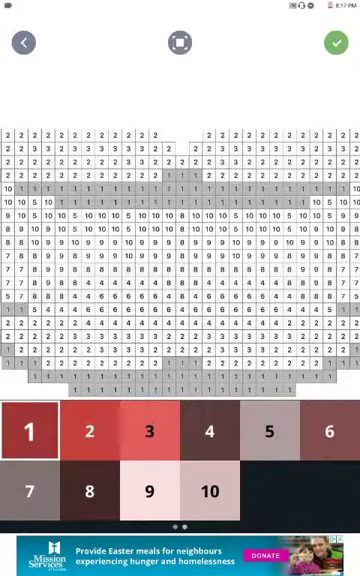
Paint the dark red colour-1 cells along the lips' upper-left edge and lower outline.
mouse_move(20, 188)
left_mouse_down()
mouse_move(300, 183)
mouse_move(310, 195)
mouse_move(290, 207)
mouse_move(345, 195)
mouse_move(330, 190)
mouse_move(320, 195)
mouse_move(240, 195)
mouse_move(100, 185)
mouse_move(205, 180)
mouse_move(175, 175)
mouse_move(115, 180)
mouse_move(90, 195)
mouse_move(45, 185)
left_mouse_up()
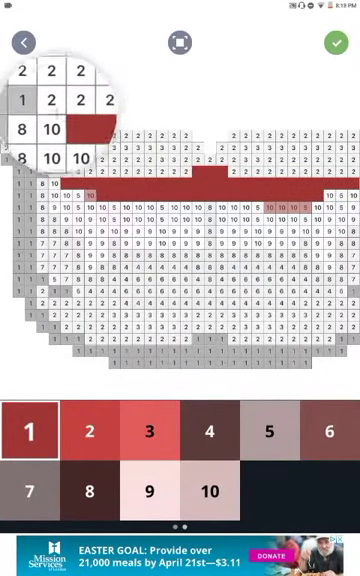
scroll(60, 180, "up", 2)
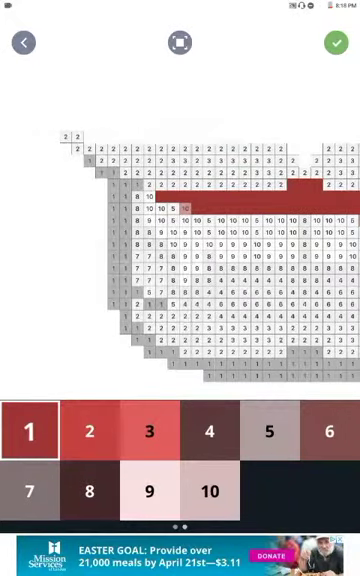
mouse_move(110, 165)
left_mouse_down()
mouse_move(105, 178)
mouse_move(95, 162)
mouse_move(118, 300)
left_mouse_up()
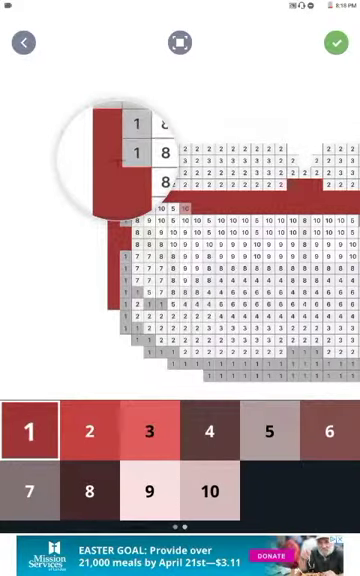
mouse_move(120, 160)
left_mouse_down()
mouse_move(110, 120)
mouse_move(140, 265)
mouse_move(135, 280)
mouse_move(118, 170)
mouse_move(140, 255)
mouse_move(140, 215)
mouse_move(135, 240)
mouse_move(135, 285)
left_mouse_up()
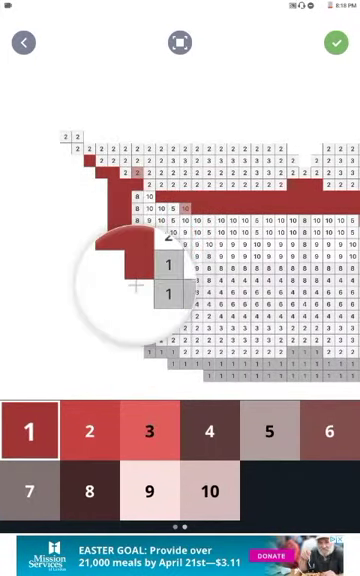
mouse_move(160, 285)
left_mouse_down()
mouse_move(165, 305)
mouse_move(165, 290)
mouse_move(240, 310)
mouse_move(195, 300)
mouse_move(265, 300)
mouse_move(230, 315)
mouse_move(318, 290)
mouse_move(330, 330)
left_mouse_up()
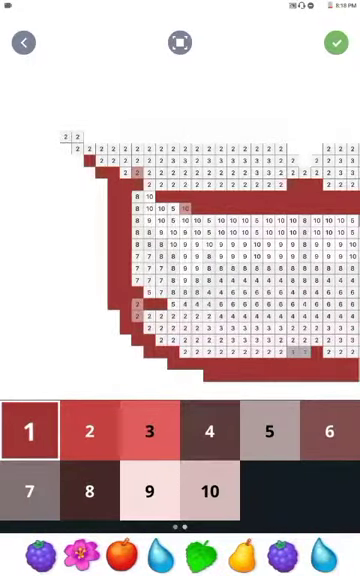
left_click_drag(110, 175, 110, 185)
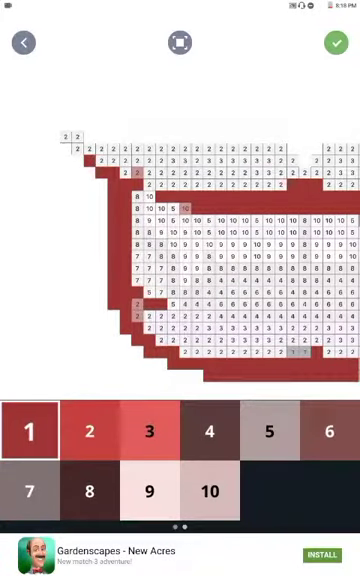
left_click_drag(200, 260, 150, 200)
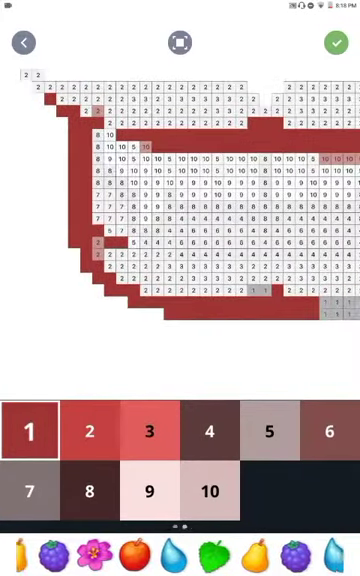
Paint the dark red colour-1 cells along the right edge of the lips.
left_click(220, 298)
left_click_drag(200, 250, 150, 195)
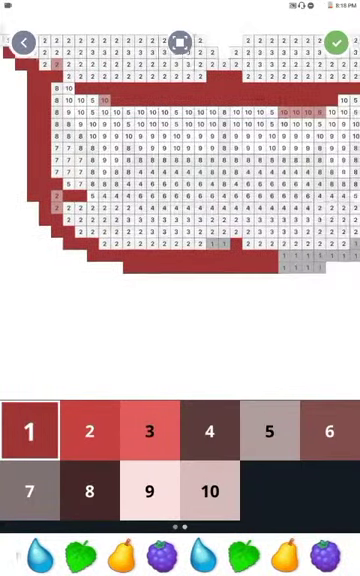
left_click(208, 232)
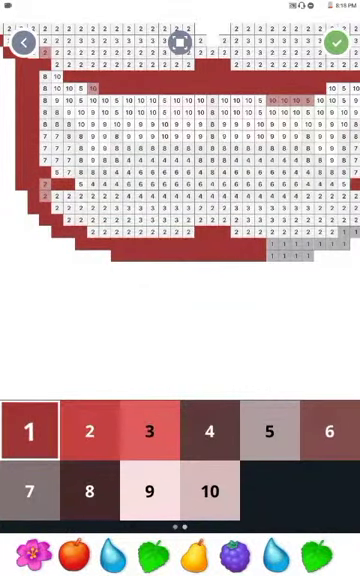
left_click(305, 247)
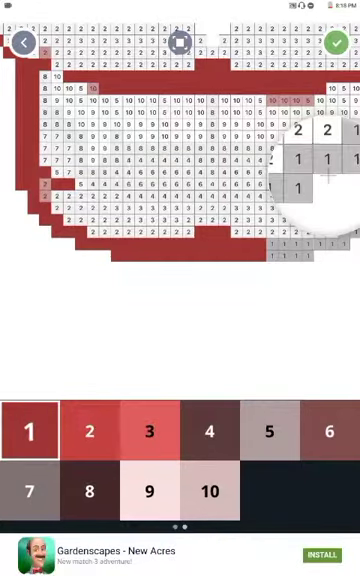
left_click_drag(310, 175, 340, 200)
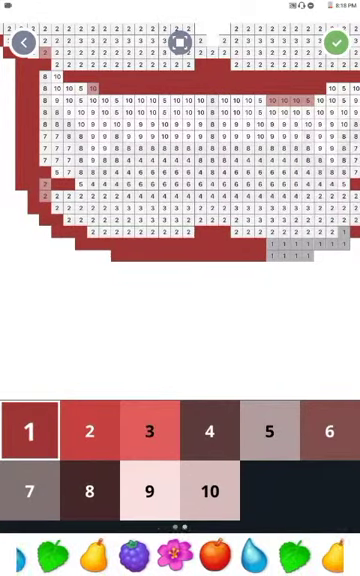
left_click_drag(310, 215, 318, 225)
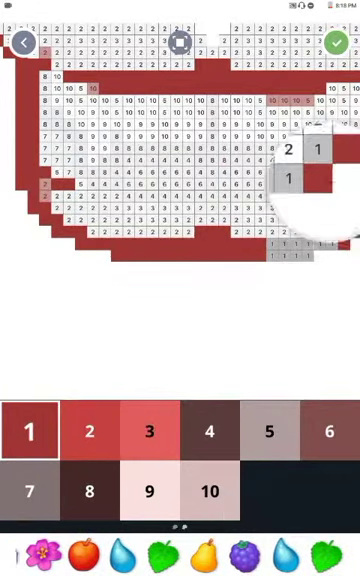
mouse_move(300, 185)
left_mouse_down()
mouse_move(305, 195)
mouse_move(345, 190)
left_mouse_up()
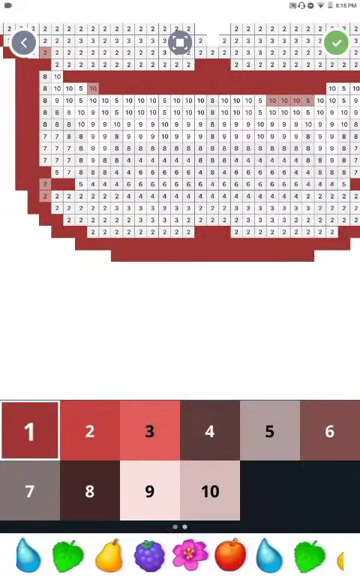
Fill the last grey colour-1 cells on the right diagonal edge to complete the outline.
mouse_move(250, 160)
left_mouse_down()
mouse_move(180, 160)
mouse_move(150, 180)
left_mouse_up()
left_click_drag(220, 150, 160, 170)
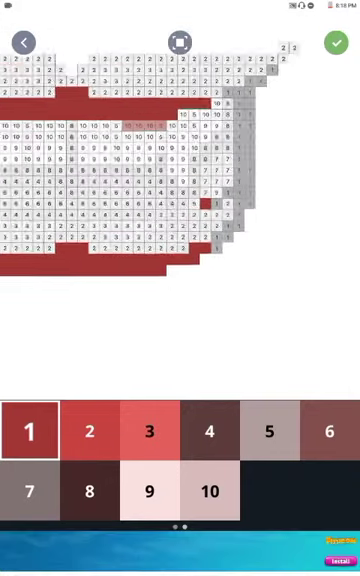
scroll(150, 200, "up", 3)
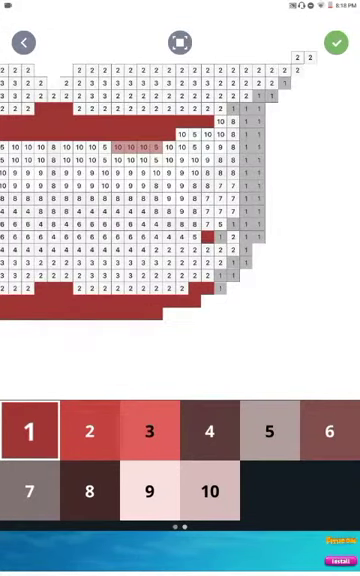
mouse_move(220, 290)
left_mouse_down()
mouse_move(245, 240)
mouse_move(255, 180)
mouse_move(295, 80)
mouse_move(300, 45)
mouse_move(270, 55)
mouse_move(270, 80)
mouse_move(255, 95)
mouse_move(230, 55)
mouse_move(240, 70)
mouse_move(255, 175)
mouse_move(240, 150)
mouse_move(215, 175)
left_mouse_up()
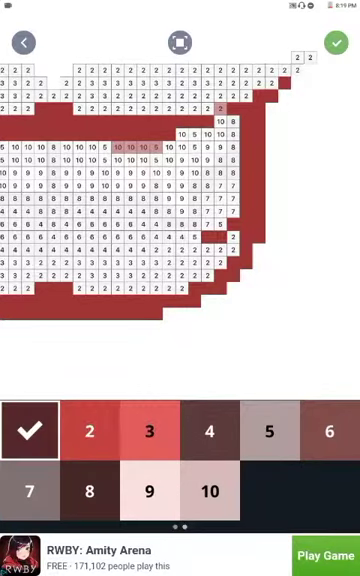
left_click_drag(100, 180, 180, 180)
Select colour 2 and paint medium red across the lower lip cells, left to right.
left_click(89, 430)
mouse_move(52, 230)
left_mouse_down()
mouse_move(52, 160)
mouse_move(95, 215)
mouse_move(60, 160)
mouse_move(130, 205)
mouse_move(109, 174)
mouse_move(141, 193)
mouse_move(141, 231)
mouse_move(100, 245)
mouse_move(150, 245)
mouse_move(155, 215)
mouse_move(185, 255)
mouse_move(228, 232)
mouse_move(210, 215)
mouse_move(210, 240)
mouse_move(195, 220)
mouse_move(210, 230)
mouse_move(240, 210)
mouse_move(220, 200)
mouse_move(245, 195)
mouse_move(315, 235)
mouse_move(320, 215)
mouse_move(310, 205)
mouse_move(315, 210)
mouse_move(320, 195)
mouse_move(325, 200)
left_mouse_up()
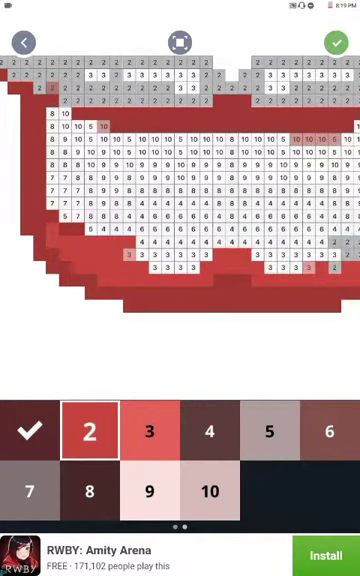
scroll(180, 180, "down", 2)
mouse_move(240, 205)
left_mouse_down()
mouse_move(290, 200)
mouse_move(300, 195)
mouse_move(305, 185)
mouse_move(315, 195)
mouse_move(285, 200)
mouse_move(320, 160)
mouse_move(330, 180)
mouse_move(325, 195)
left_mouse_up()
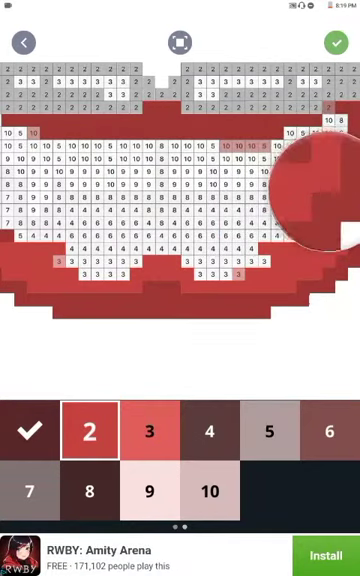
Paint the colour-2 cells along the upper lip's top rows and upper-left corner.
left_click_drag(180, 150, 150, 230)
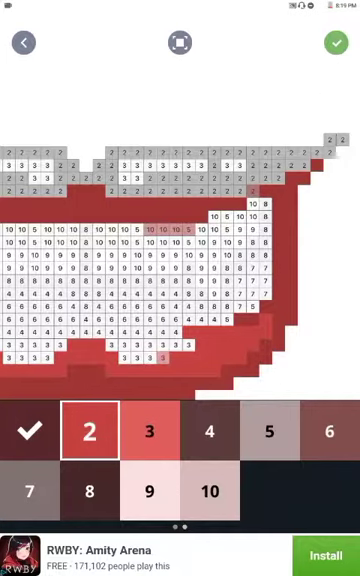
mouse_move(255, 185)
left_mouse_down()
mouse_move(120, 185)
mouse_move(90, 170)
mouse_move(150, 160)
mouse_move(220, 175)
mouse_move(320, 155)
mouse_move(335, 140)
mouse_move(290, 175)
mouse_move(330, 155)
mouse_move(300, 152)
mouse_move(265, 160)
mouse_move(290, 152)
mouse_move(215, 165)
mouse_move(225, 175)
mouse_move(252, 178)
left_mouse_up()
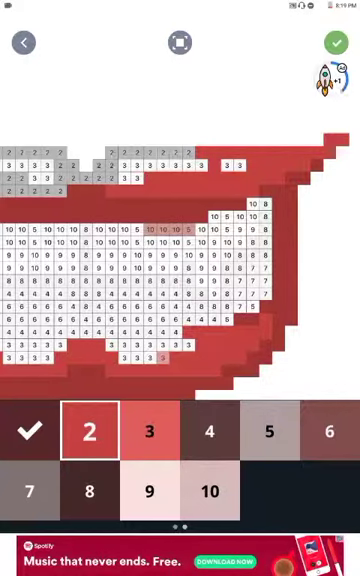
mouse_move(20, 165)
left_mouse_down()
mouse_move(45, 180)
mouse_move(40, 150)
mouse_move(35, 145)
mouse_move(30, 160)
left_mouse_up()
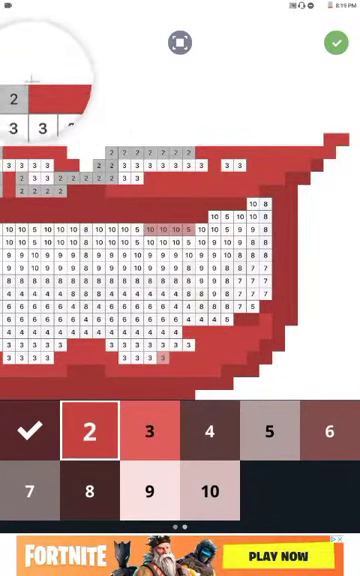
left_click_drag(30, 160, 30, 178)
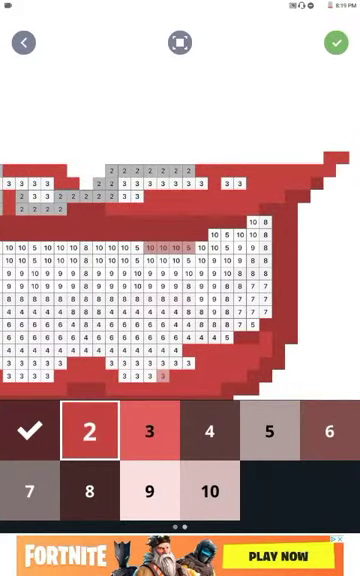
Fill the remaining colour-2 cells at the upper left so colour 2 is complete.
left_click_drag(150, 300, 220, 303)
mouse_move(200, 175)
left_mouse_down()
mouse_move(150, 175)
mouse_move(270, 185)
mouse_move(150, 190)
mouse_move(150, 200)
mouse_move(120, 205)
mouse_move(160, 195)
mouse_move(40, 185)
mouse_move(20, 175)
left_mouse_up()
mouse_move(60, 200)
left_mouse_down()
mouse_move(100, 210)
mouse_move(135, 190)
mouse_move(40, 185)
mouse_move(125, 190)
mouse_move(30, 180)
mouse_move(20, 190)
mouse_move(15, 185)
mouse_move(50, 195)
mouse_move(95, 200)
left_mouse_up()
left_click_drag(60, 300, 150, 300)
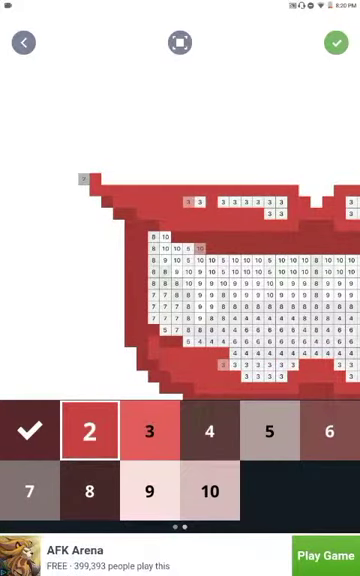
left_click_drag(75, 150, 110, 190)
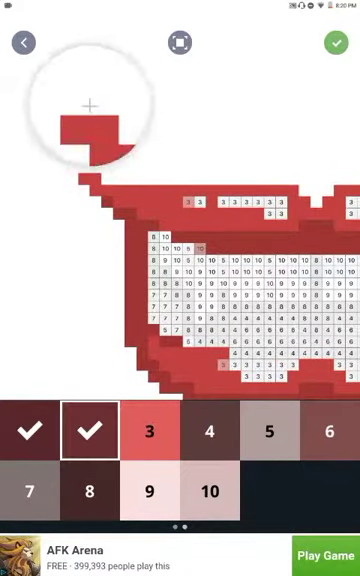
scroll(180, 250, "down", 3)
Paint the number-3 cells red along the lower lip and the top lip.
left_click(150, 431)
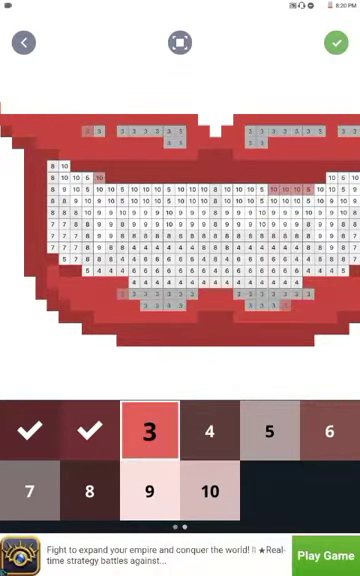
mouse_move(125, 295)
left_mouse_down()
mouse_move(135, 240)
mouse_move(310, 225)
mouse_move(250, 240)
mouse_move(240, 250)
mouse_move(272, 245)
left_mouse_up()
scroll(180, 240, "up", 2)
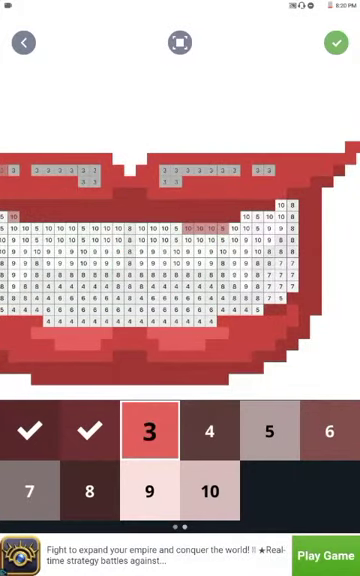
mouse_move(265, 170)
left_mouse_down()
mouse_move(195, 172)
mouse_move(165, 178)
mouse_move(140, 165)
mouse_move(150, 175)
mouse_move(130, 170)
mouse_move(40, 172)
mouse_move(90, 178)
left_mouse_up()
scroll(180, 240, "down", 2)
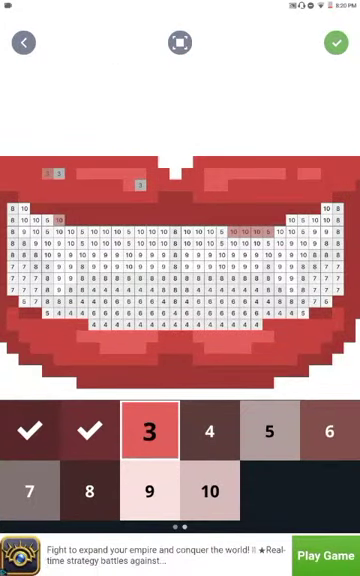
left_click(150, 431)
Fill the leftover number-3 cells on the upper lip and all number-6 cells inside the mouth.
left_click(140, 184)
left_click_drag(58, 174, 46, 174)
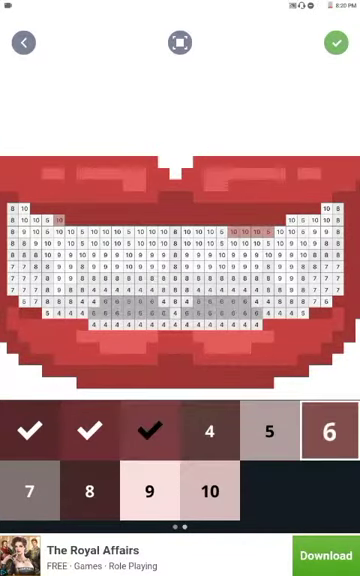
mouse_move(100, 300)
left_mouse_down()
mouse_move(80, 310)
mouse_move(100, 250)
left_mouse_up()
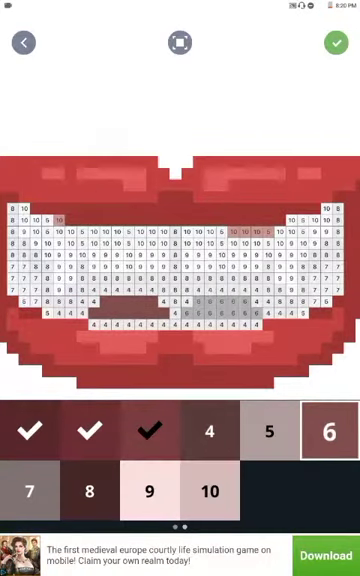
left_click_drag(200, 305, 175, 255)
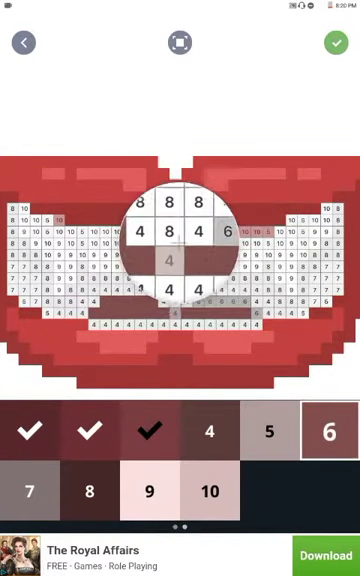
mouse_move(180, 290)
left_mouse_down()
mouse_move(235, 270)
mouse_move(265, 280)
mouse_move(270, 290)
left_mouse_up()
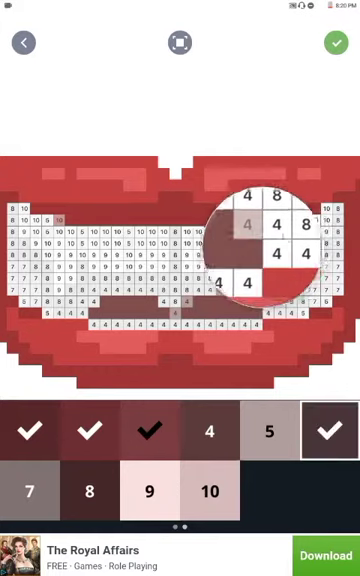
Paint all number-4 cells in the mouth's inner band below the teeth.
left_click(209, 431)
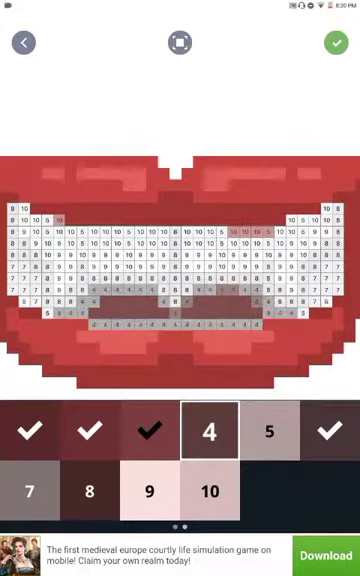
left_click_drag(60, 230, 100, 250)
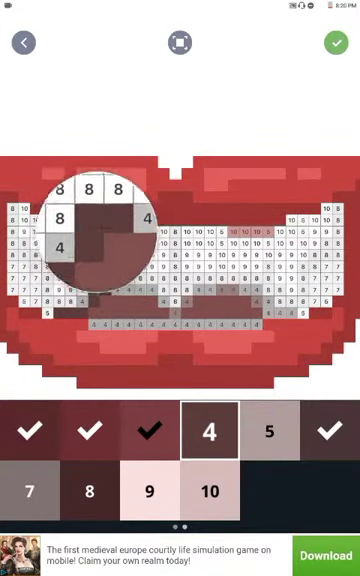
left_click_drag(100, 290, 220, 318)
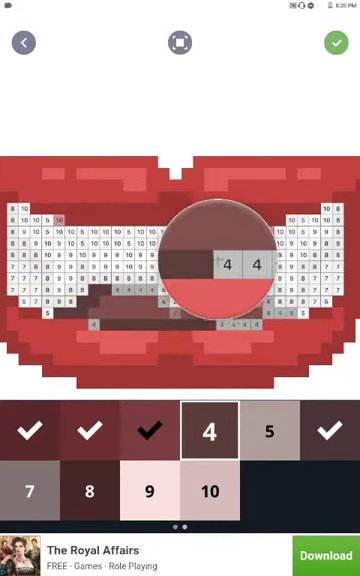
mouse_move(222, 262)
left_mouse_down()
mouse_move(215, 250)
mouse_move(210, 225)
mouse_move(175, 238)
mouse_move(210, 248)
mouse_move(190, 252)
mouse_move(185, 248)
mouse_move(125, 240)
mouse_move(100, 255)
mouse_move(85, 270)
mouse_move(90, 250)
mouse_move(285, 270)
mouse_move(290, 300)
left_mouse_up()
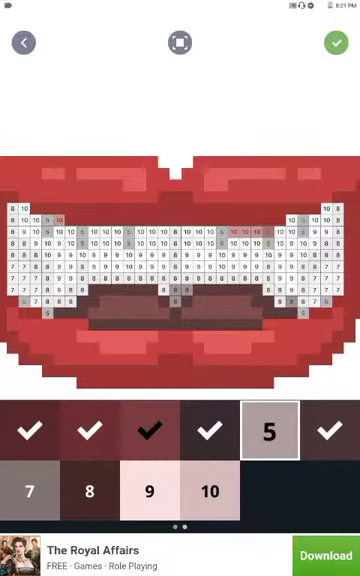
Fill every greyish pink number-5 cell across the right, centre and left teeth.
left_click_drag(212, 232, 210, 240)
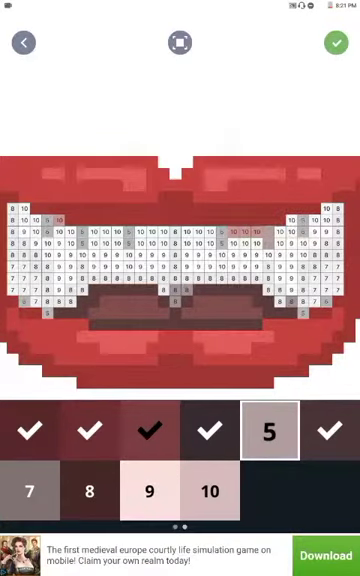
left_click(300, 220)
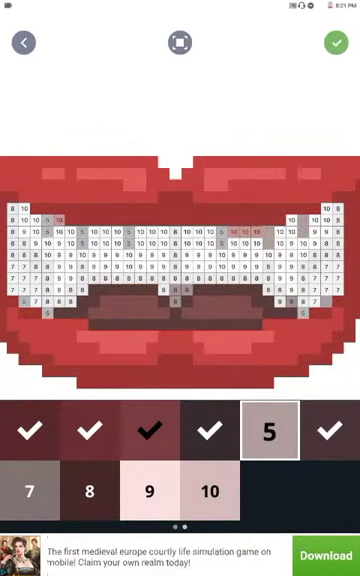
left_click(290, 230)
left_click_drag(222, 232, 222, 240)
left_click(70, 245)
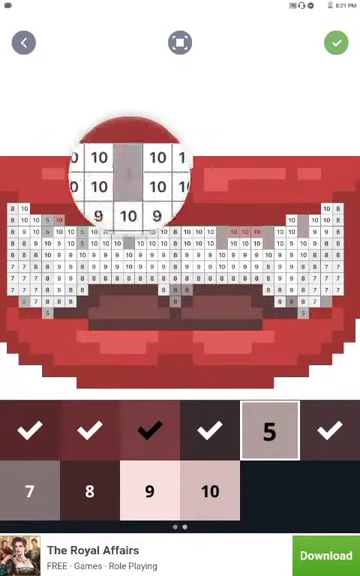
left_click(48, 232)
left_click_drag(47, 220, 47, 234)
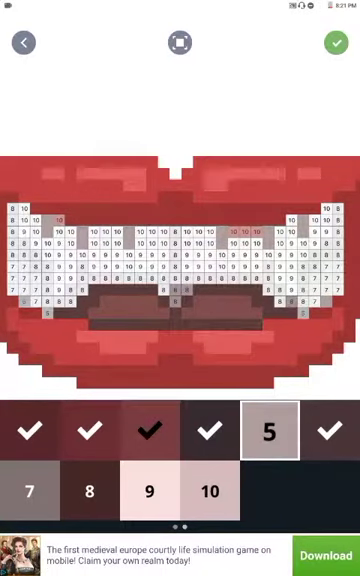
left_click(44, 249)
left_click(150, 250)
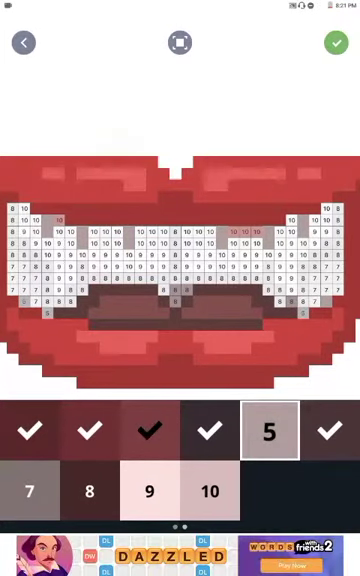
left_click_drag(300, 230, 40, 260)
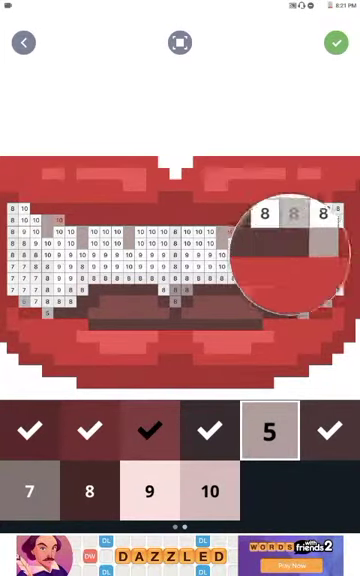
left_click(42, 250)
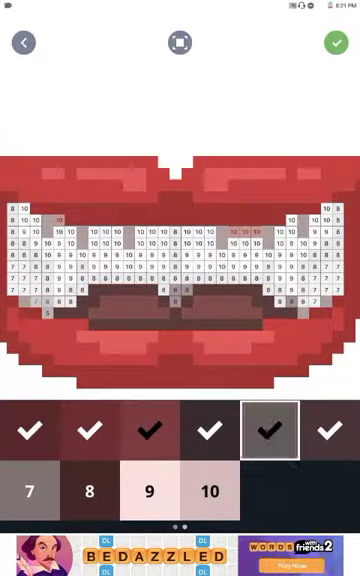
Paint the grey number-7 cells on the left and right sides of the teeth.
left_click(29, 491)
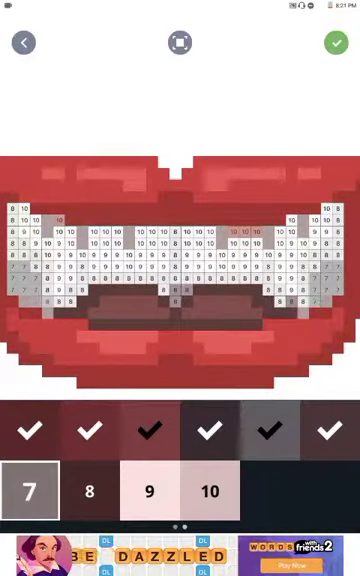
mouse_move(20, 265)
left_mouse_down()
mouse_move(30, 275)
mouse_move(45, 250)
left_mouse_up()
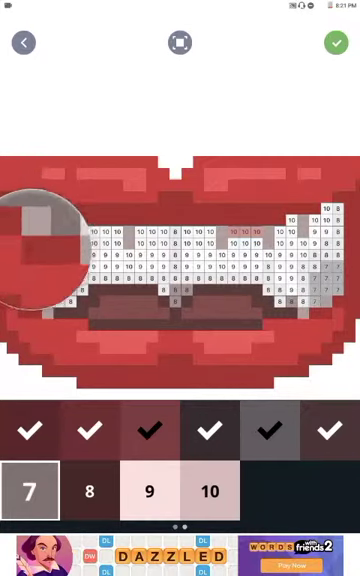
mouse_move(330, 270)
left_mouse_down()
mouse_move(325, 255)
mouse_move(320, 275)
left_mouse_up()
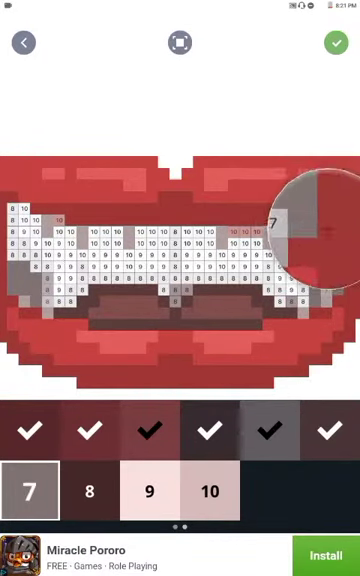
Paint all dark number-8 cells around the teeth, from right to left.
left_click(89, 491)
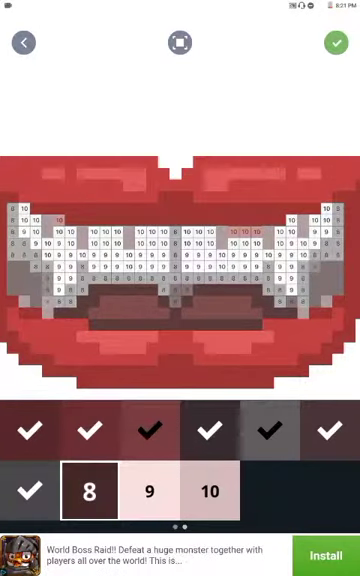
mouse_move(330, 232)
left_mouse_down()
mouse_move(300, 285)
mouse_move(240, 235)
mouse_move(205, 225)
mouse_move(195, 265)
mouse_move(175, 225)
mouse_move(180, 205)
mouse_move(175, 215)
mouse_move(180, 250)
mouse_move(175, 245)
mouse_move(110, 270)
mouse_move(195, 245)
mouse_move(75, 260)
mouse_move(60, 275)
mouse_move(100, 265)
left_mouse_up()
mouse_move(100, 215)
left_mouse_down()
mouse_move(45, 235)
mouse_move(35, 205)
mouse_move(40, 195)
mouse_move(45, 215)
mouse_move(40, 175)
mouse_move(30, 150)
mouse_move(45, 180)
mouse_move(30, 150)
left_mouse_up()
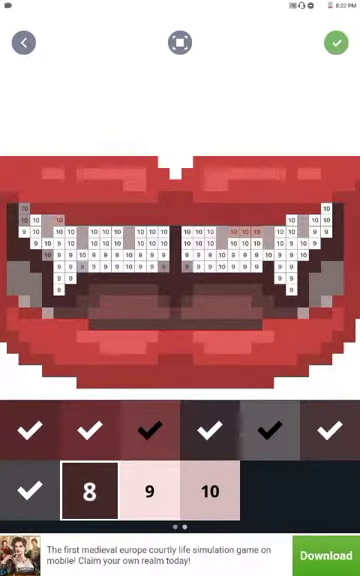
mouse_move(300, 460)
left_mouse_down()
mouse_move(60, 460)
mouse_move(300, 460)
left_mouse_up()
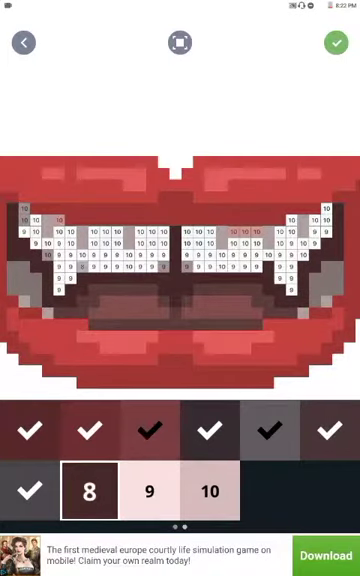
left_click(26, 210)
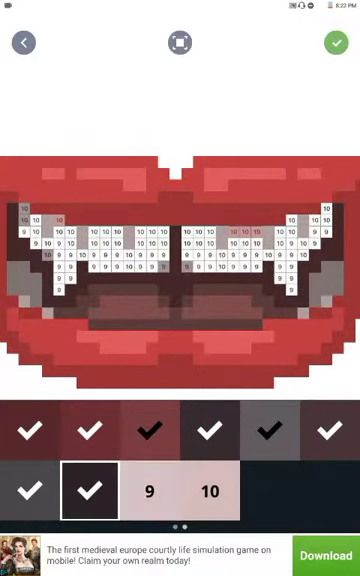